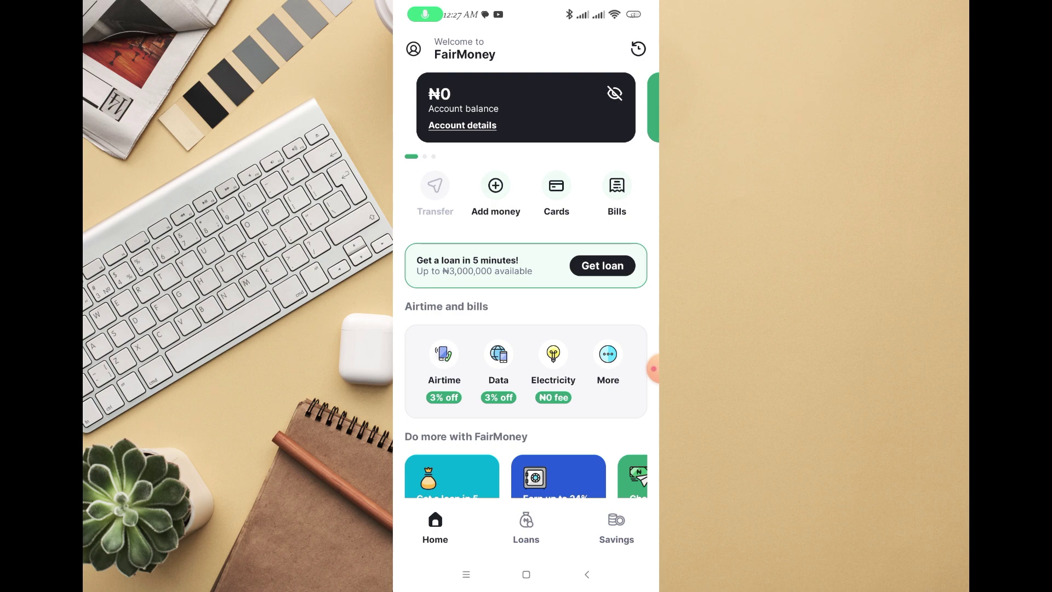
Step: Begin a new loan request for ₦50,000 with ₦20,000 monthly income entered
{"action": "left_click", "coordinate": [603, 266]}
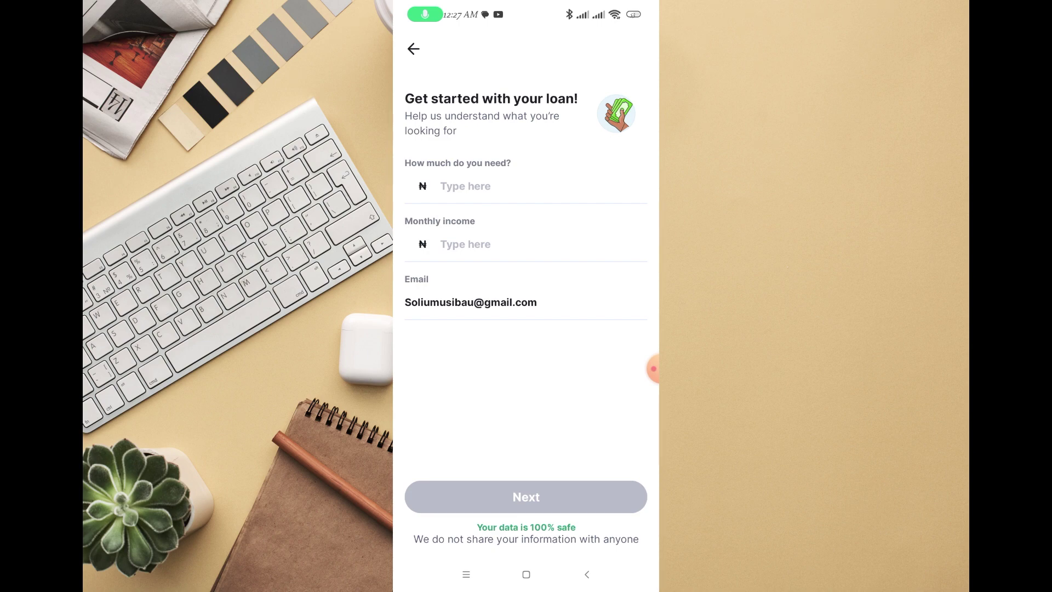
{"action": "left_click", "coordinate": [494, 186]}
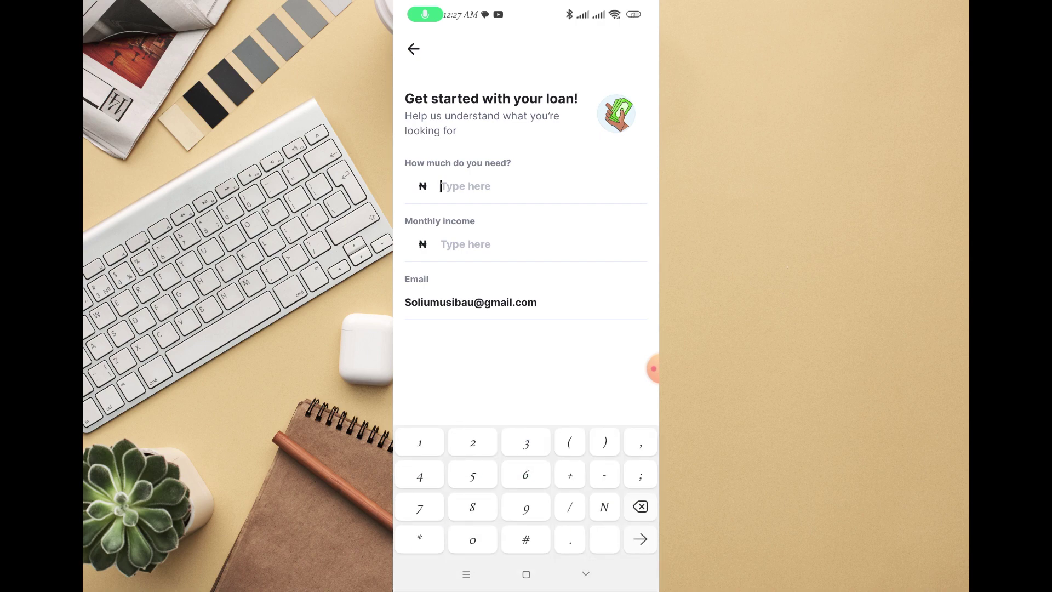
{"action": "type", "text": "50,00"}
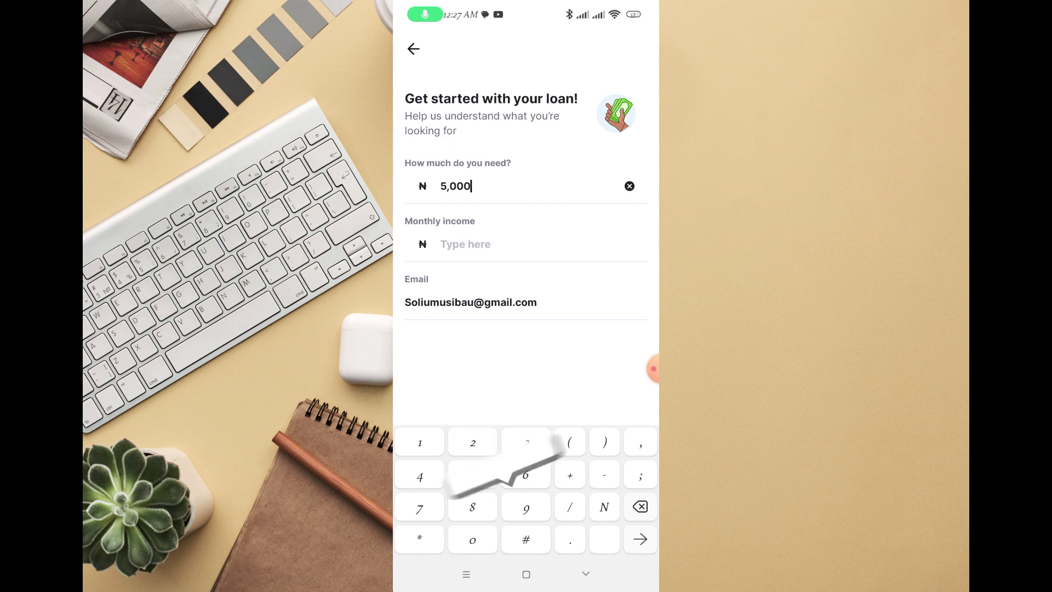
{"action": "type", "text": "0"}
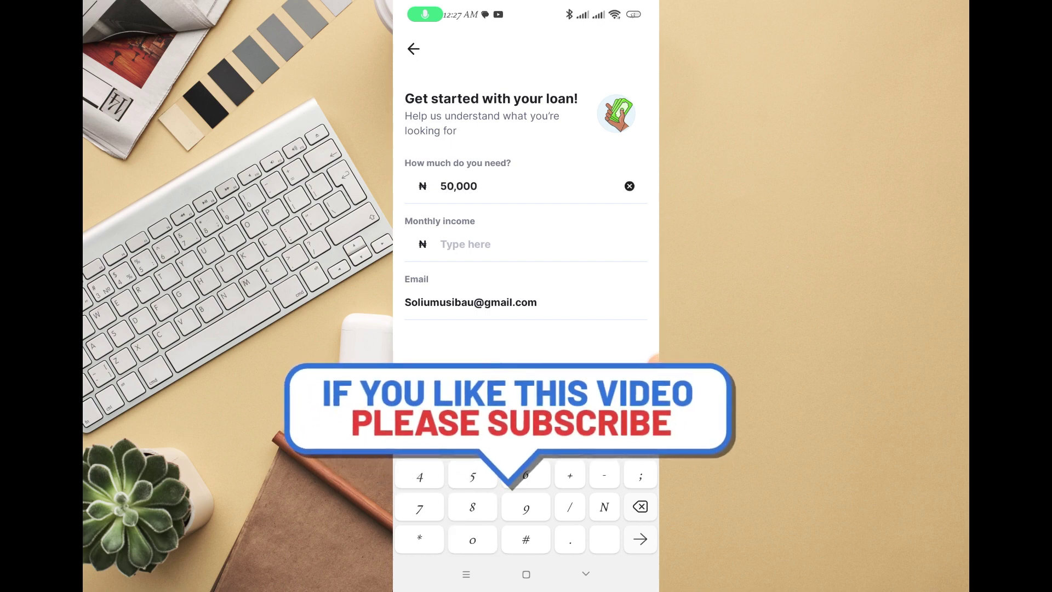
{"action": "key", "text": "Tab"}
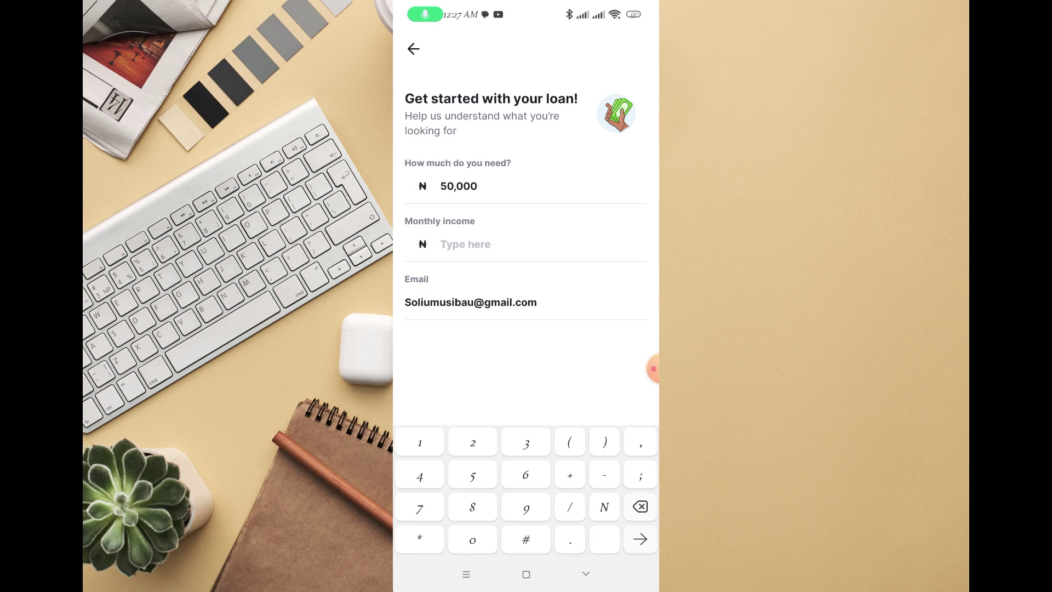
{"action": "type", "text": "20,0"}
{"action": "type", "text": "00"}
{"action": "left_click", "coordinate": [586, 574]}
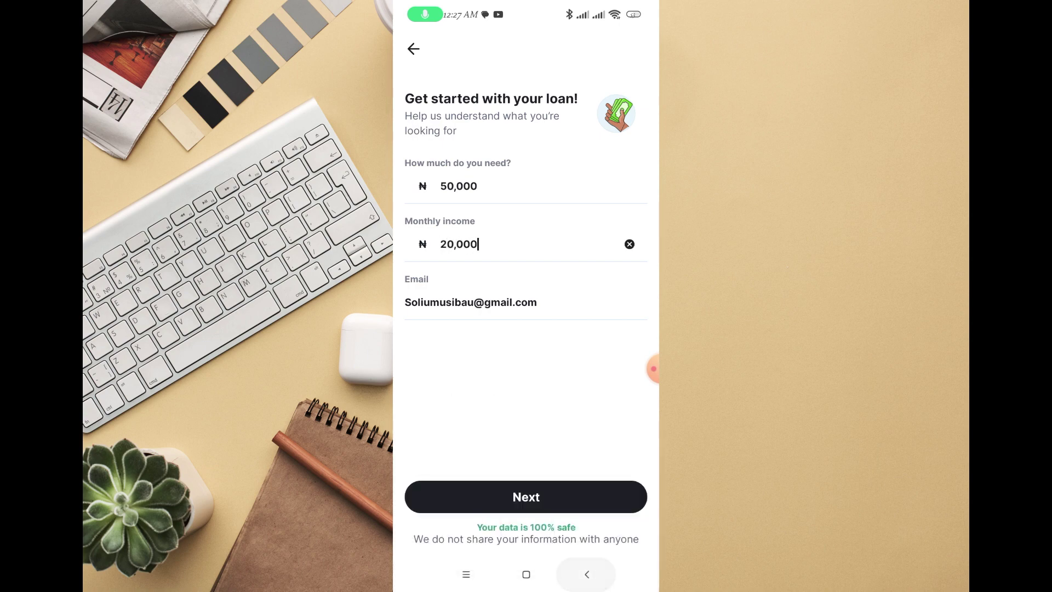
Step: Submit the loan details and tick agreement to the terms and privacy policy
{"action": "left_click", "coordinate": [572, 499]}
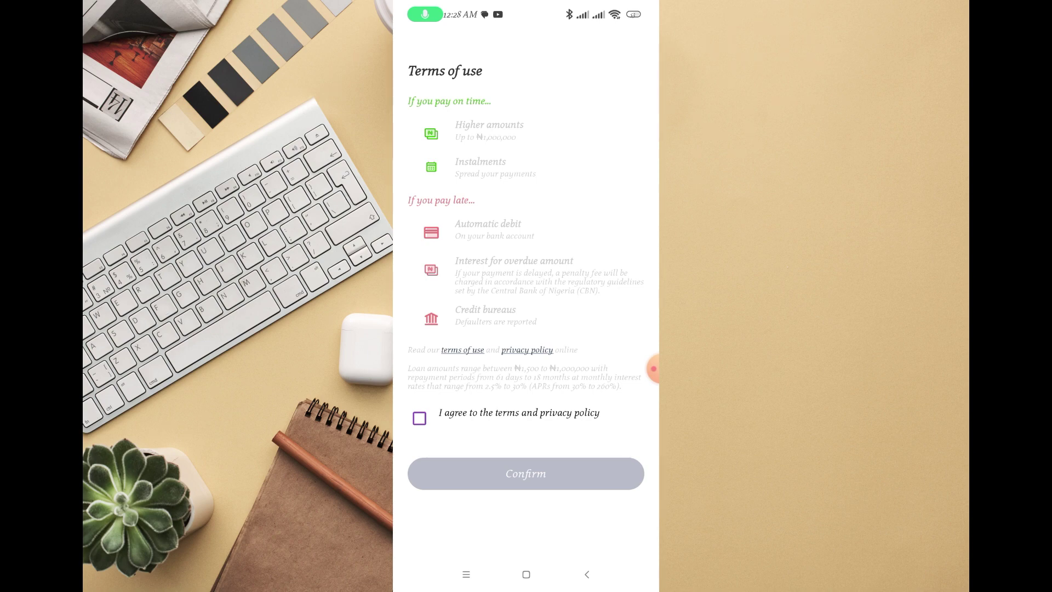
{"action": "left_click", "coordinate": [420, 418]}
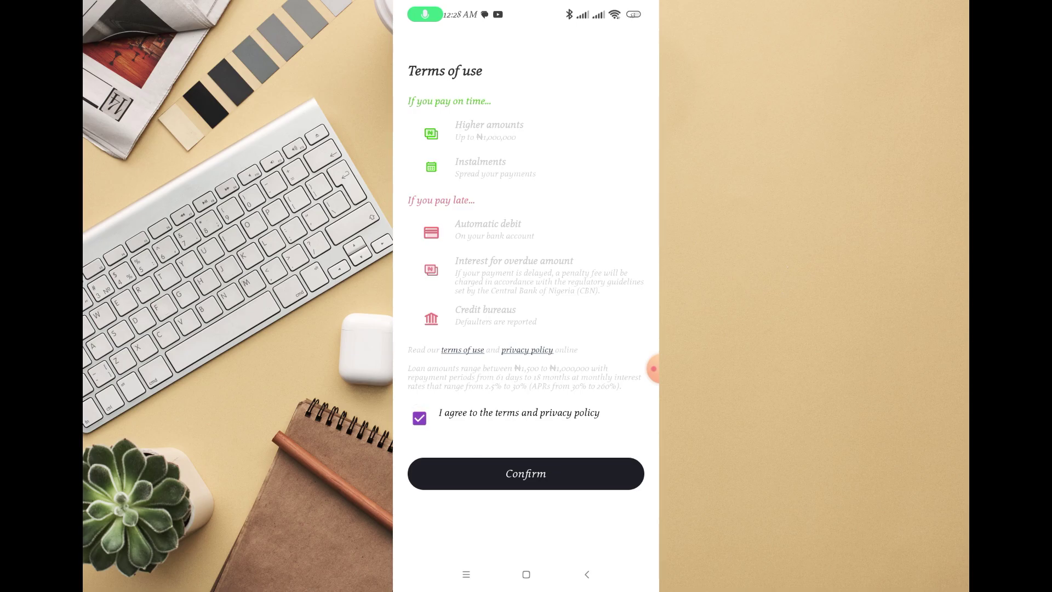